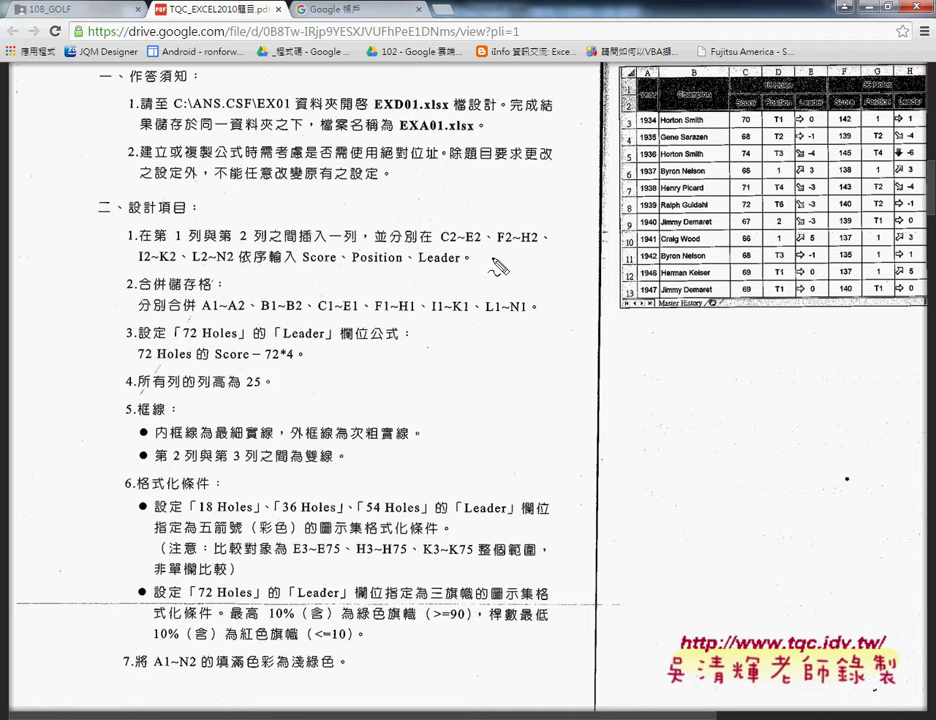
# Mark the Year and 18 Holes merge requirements on the exam PDF, then clear the marks
pyautogui.moveTo(650, 77)
pyautogui.mouseDown()
pyautogui.moveTo(658, 115)
pyautogui.moveTo(670, 112)
pyautogui.mouseUp()
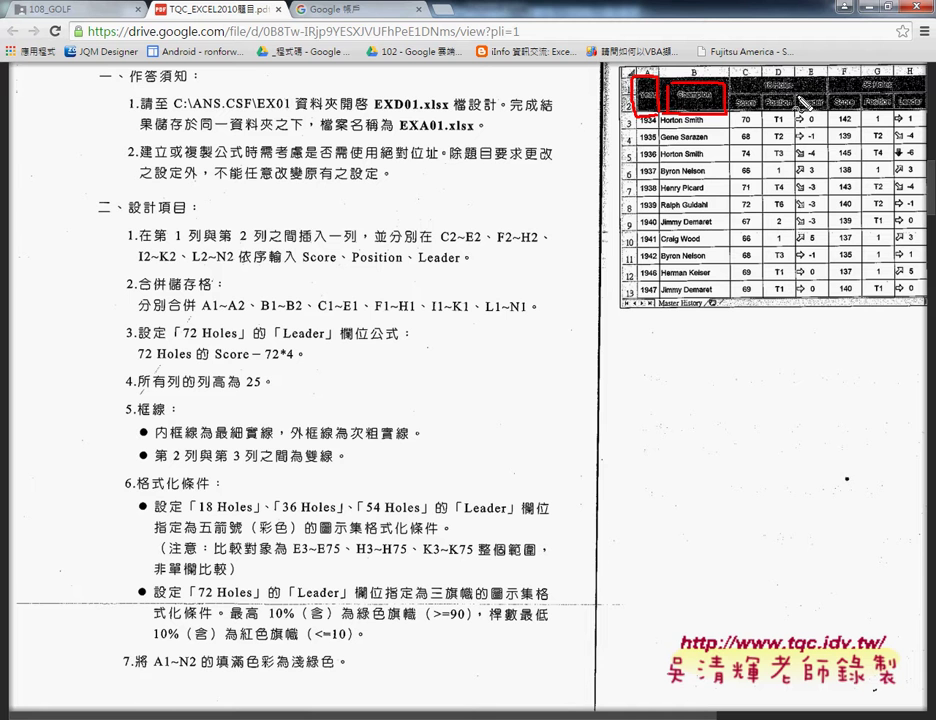
pyautogui.moveTo(795, 102)
pyautogui.mouseDown()
pyautogui.moveTo(745, 99)
pyautogui.moveTo(790, 94)
pyautogui.mouseUp()
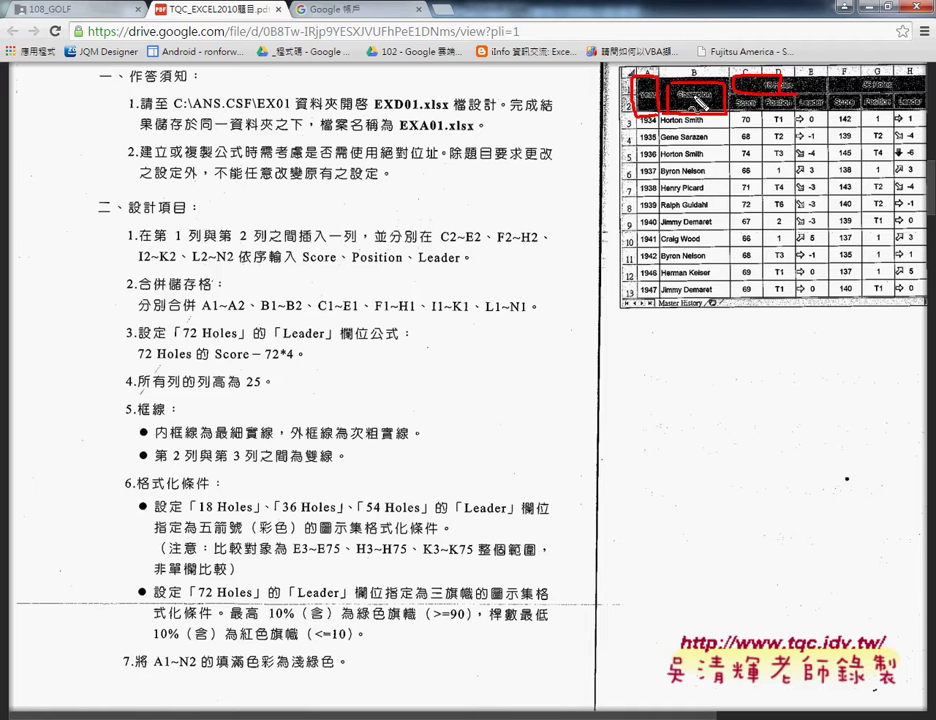
pyautogui.press('Escape')
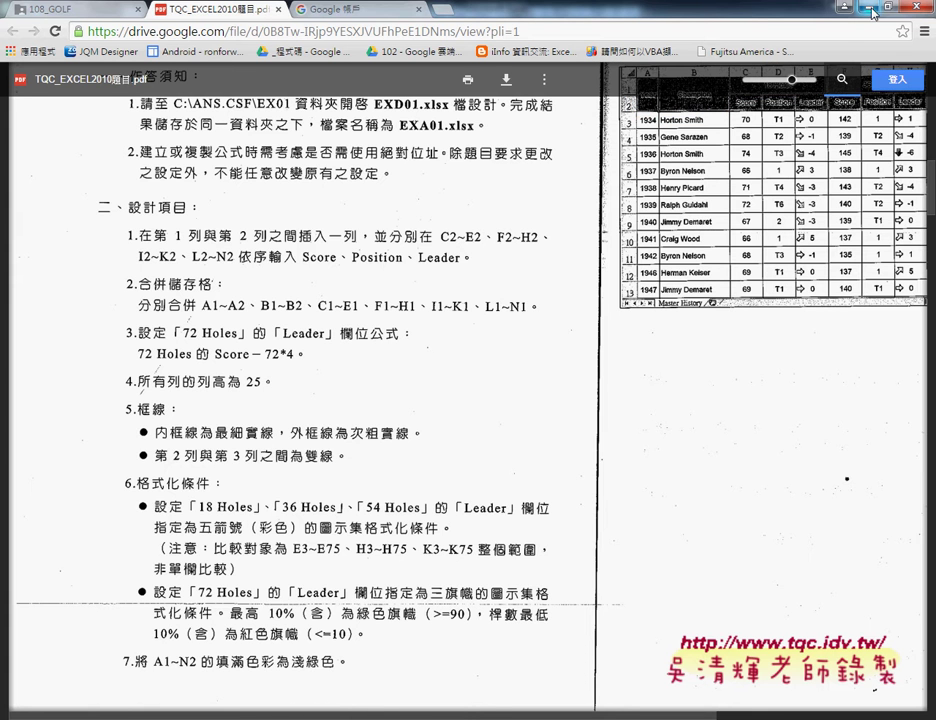
pyautogui.hotkey('alt', 'Tab')
# Select the Year header cells A1:A2
pyautogui.moveTo(46, 153); pyautogui.dragTo(45, 167)
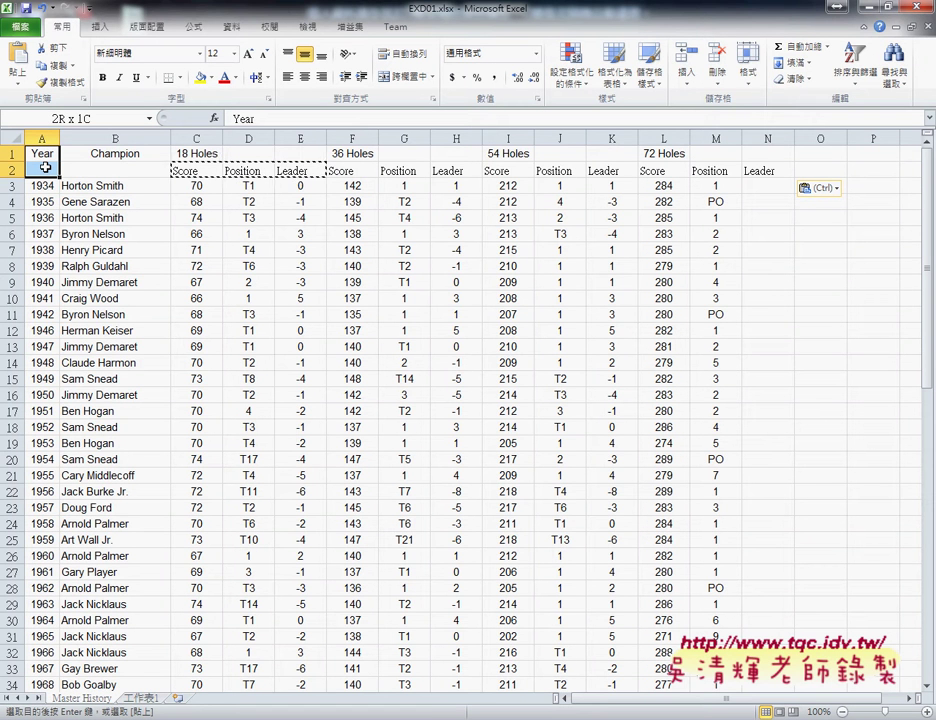
pyautogui.moveTo(45, 167); pyautogui.dragTo(47, 170)
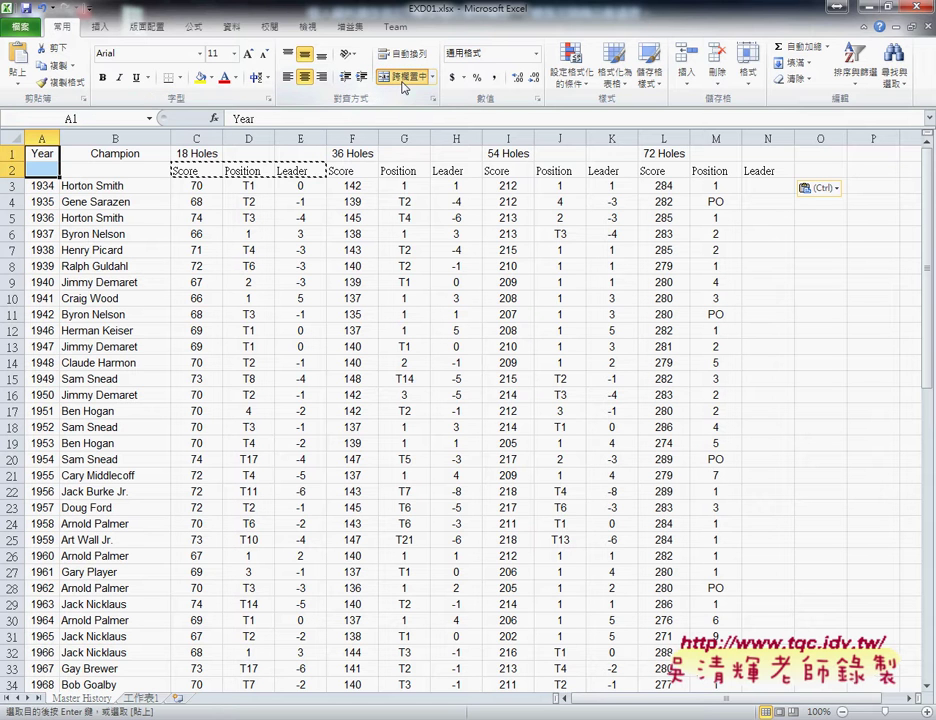
# Merge and centre Year A1:A2, Champion B1:B2 and 18 Holes C1:E1
pyautogui.click(403, 87)
pyautogui.moveTo(118, 152); pyautogui.dragTo(131, 168)
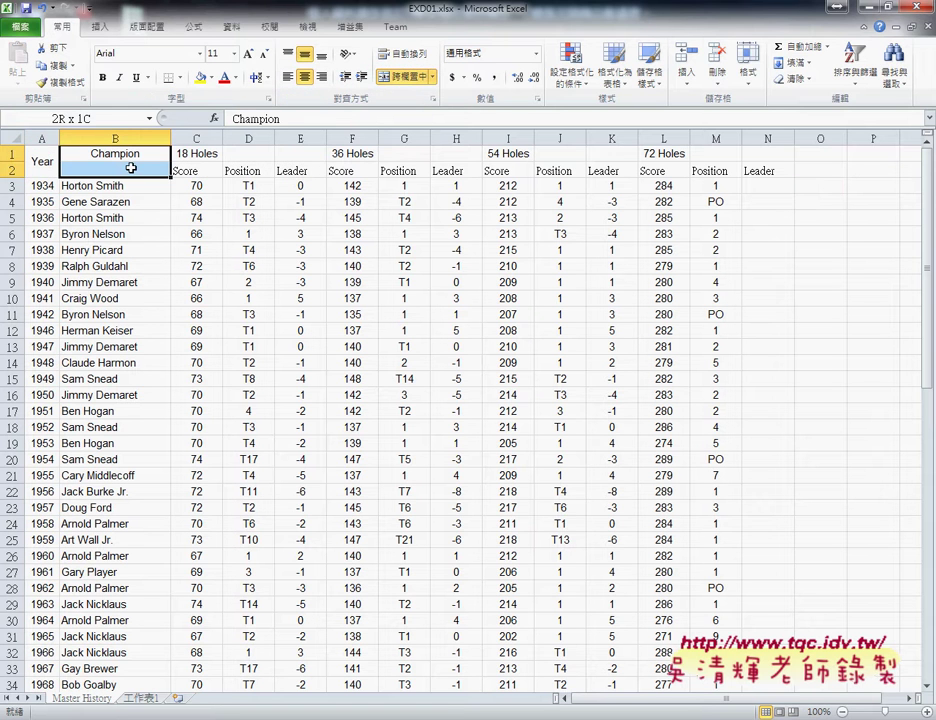
pyautogui.click(403, 77)
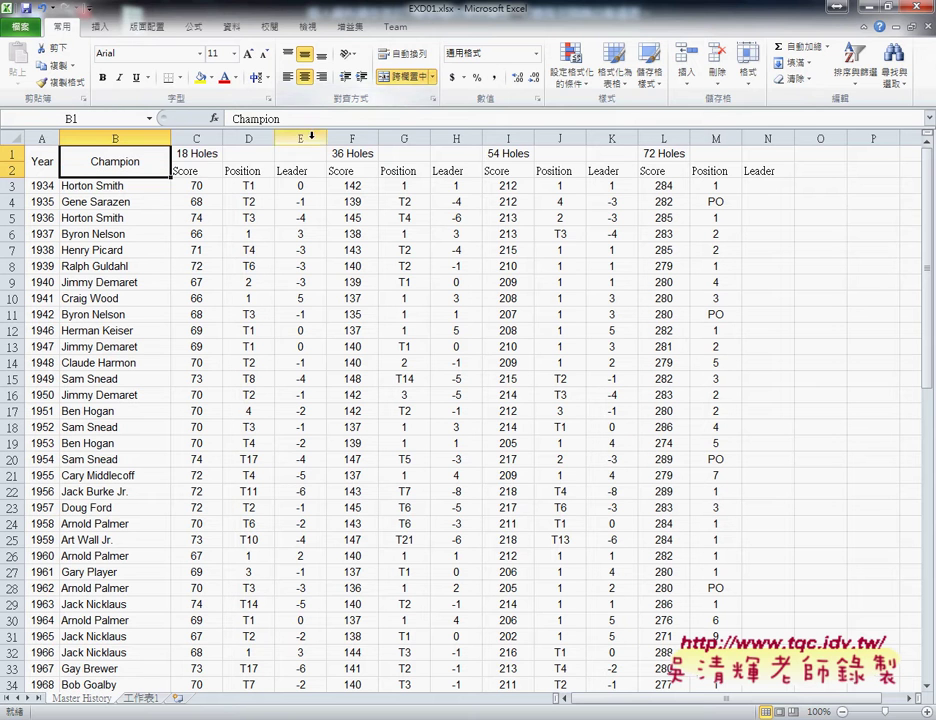
pyautogui.moveTo(195, 153); pyautogui.dragTo(306, 153)
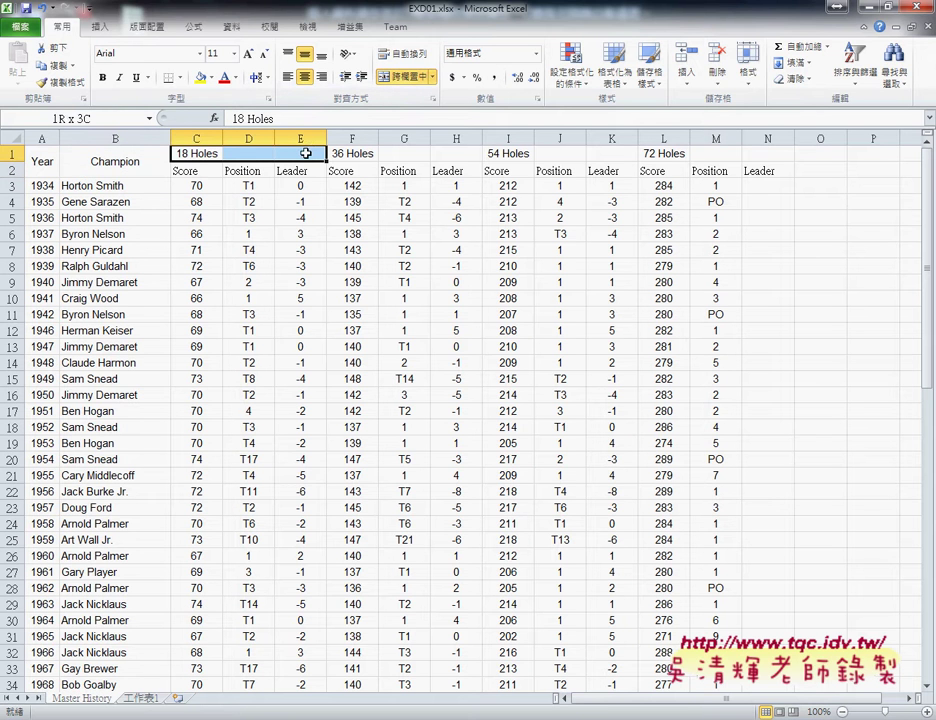
pyautogui.click(402, 77)
# Merge and centre 36, 54 and 72 Holes across F1:H1, I1:K1 and L1:N1
pyautogui.moveTo(348, 153); pyautogui.dragTo(752, 155)
pyautogui.click(402, 77)
pyautogui.click(402, 77)
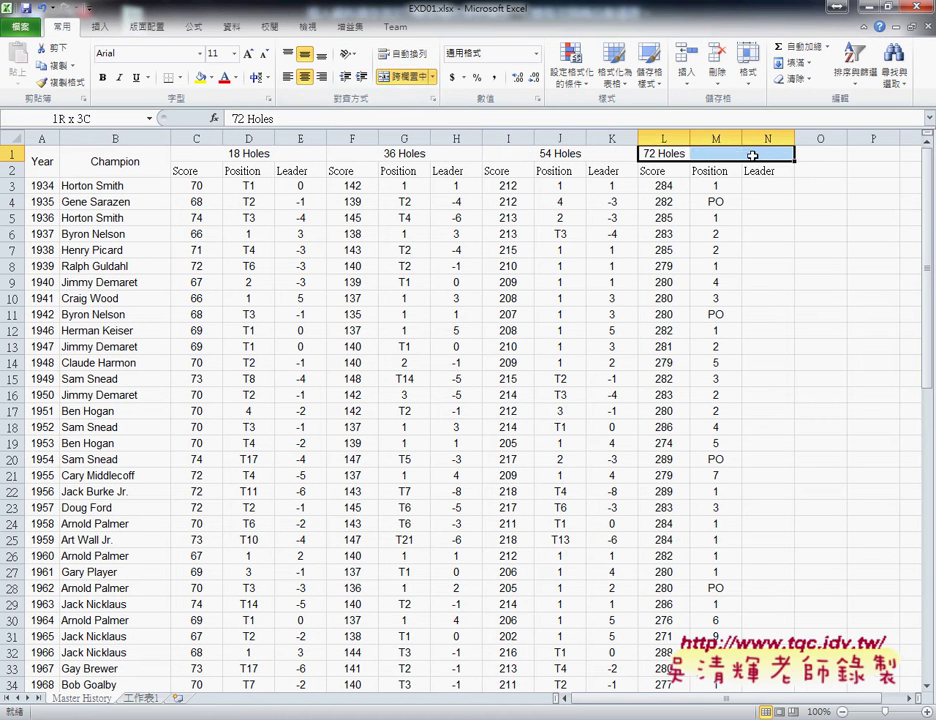
pyautogui.click(405, 77)
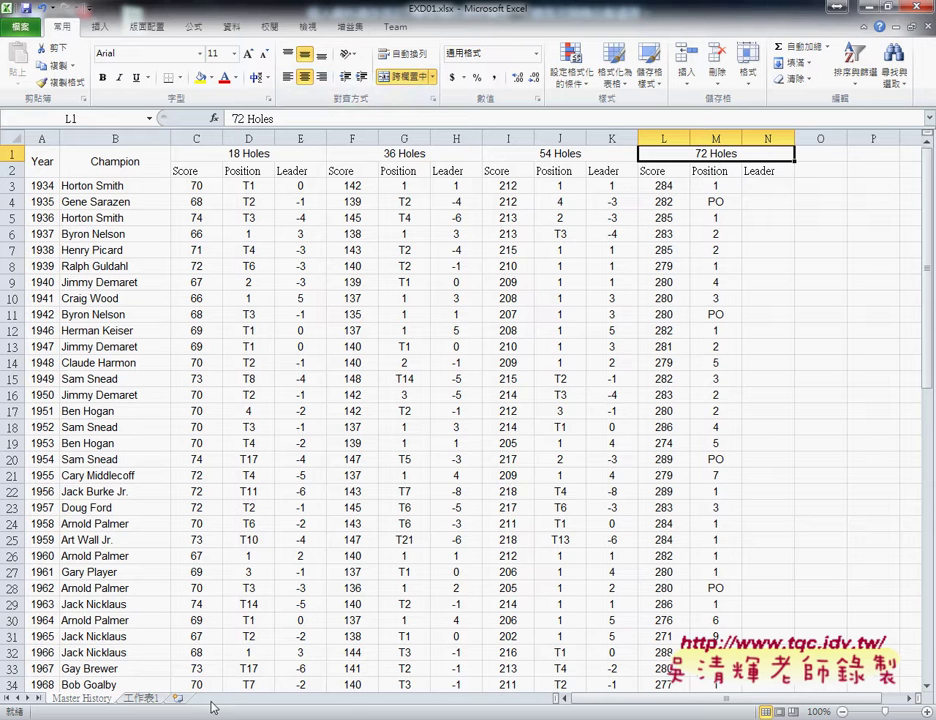
pyautogui.moveTo(257, 719)
pyautogui.click(257, 640)
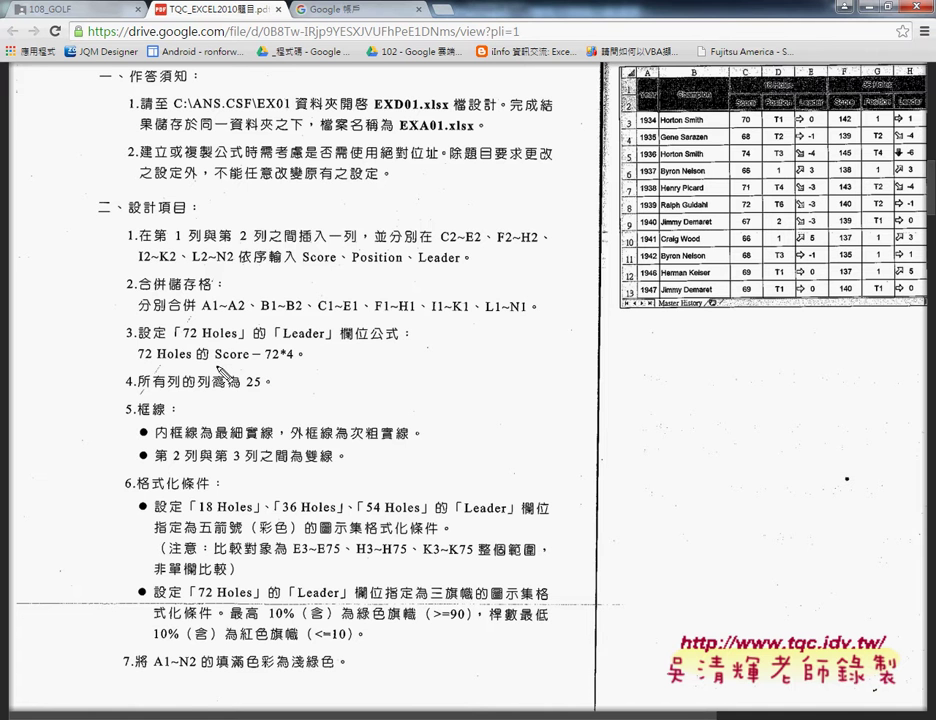
# Underline the 'Score - 72*4' Leader formula requirement on the exam PDF, then clear the mark
pyautogui.moveTo(216, 365); pyautogui.dragTo(298, 366)
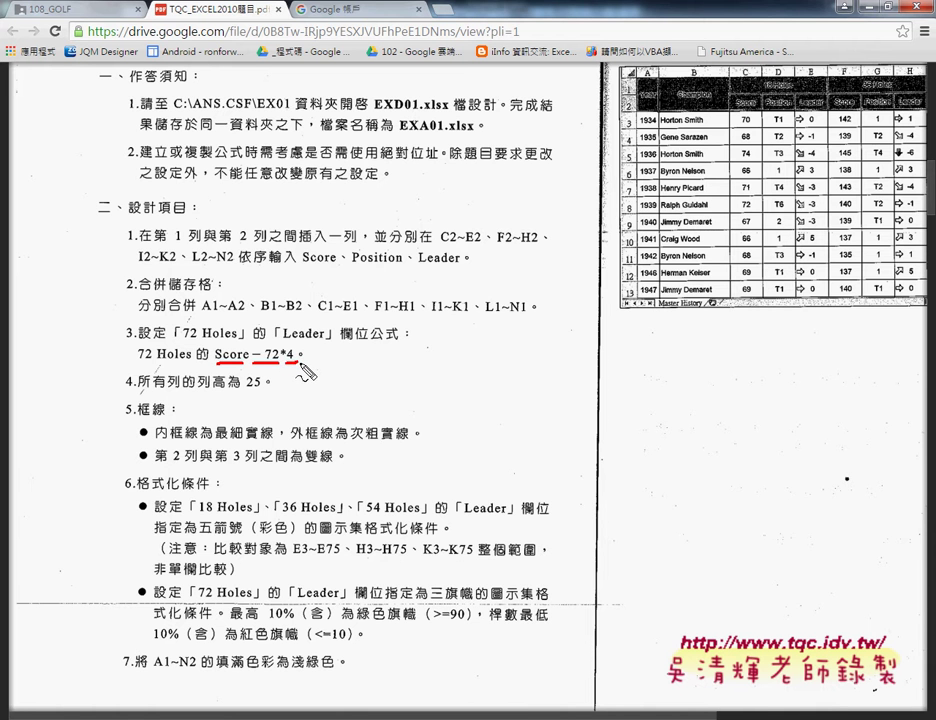
pyautogui.press('Escape')
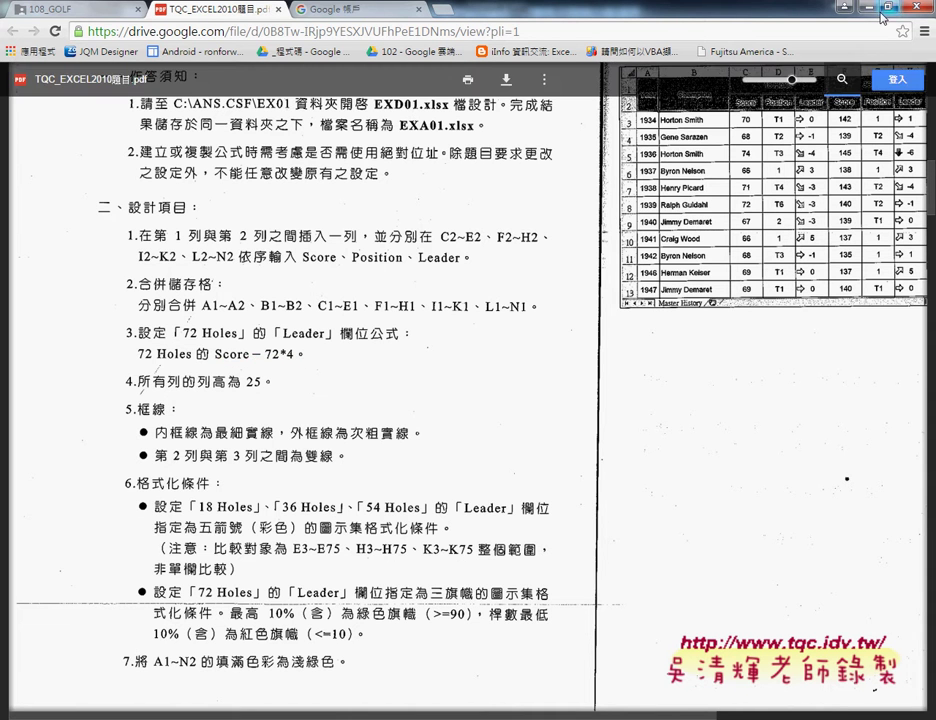
pyautogui.hotkey('alt', 'Tab')
# Begin a formula in N3 with '=', rechecking the exam PDF along the way
pyautogui.click(760, 186)
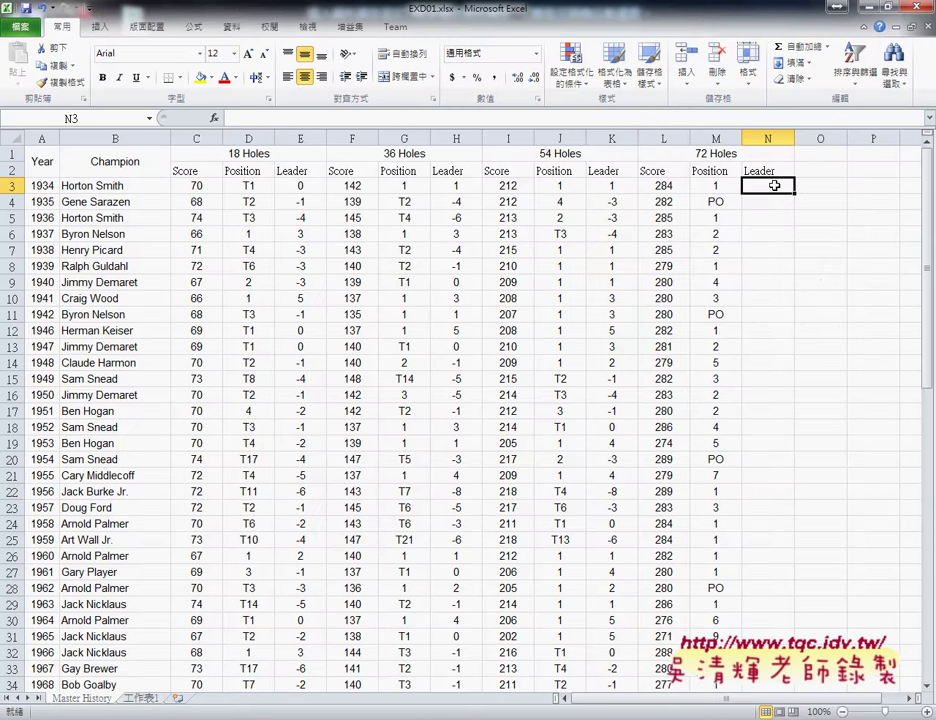
pyautogui.click(583, 117)
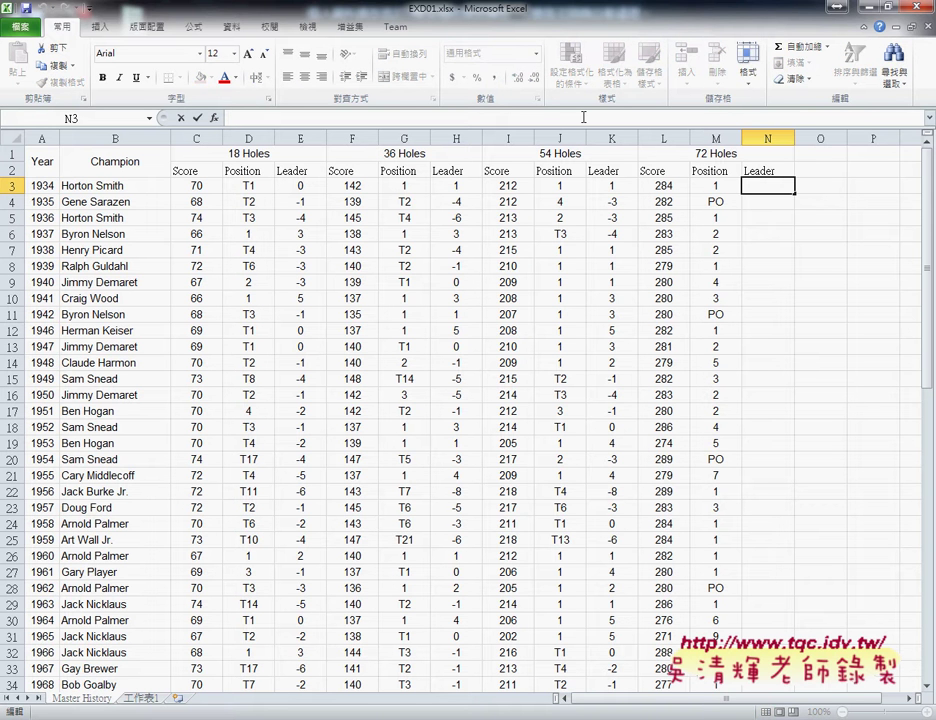
pyautogui.write('=')
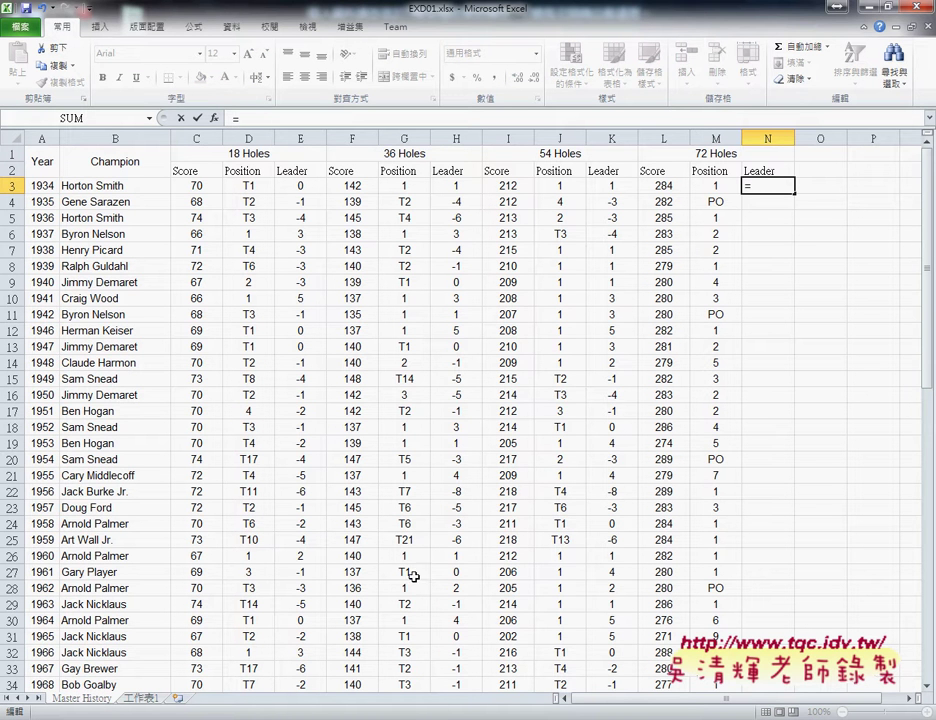
pyautogui.click(262, 660)
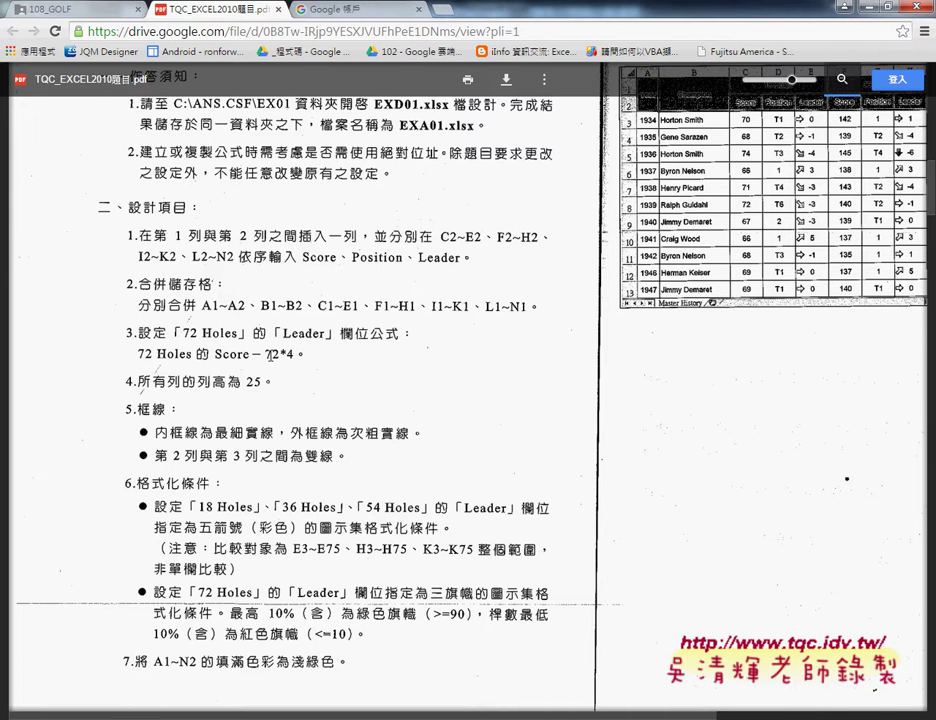
pyautogui.click(843, 7)
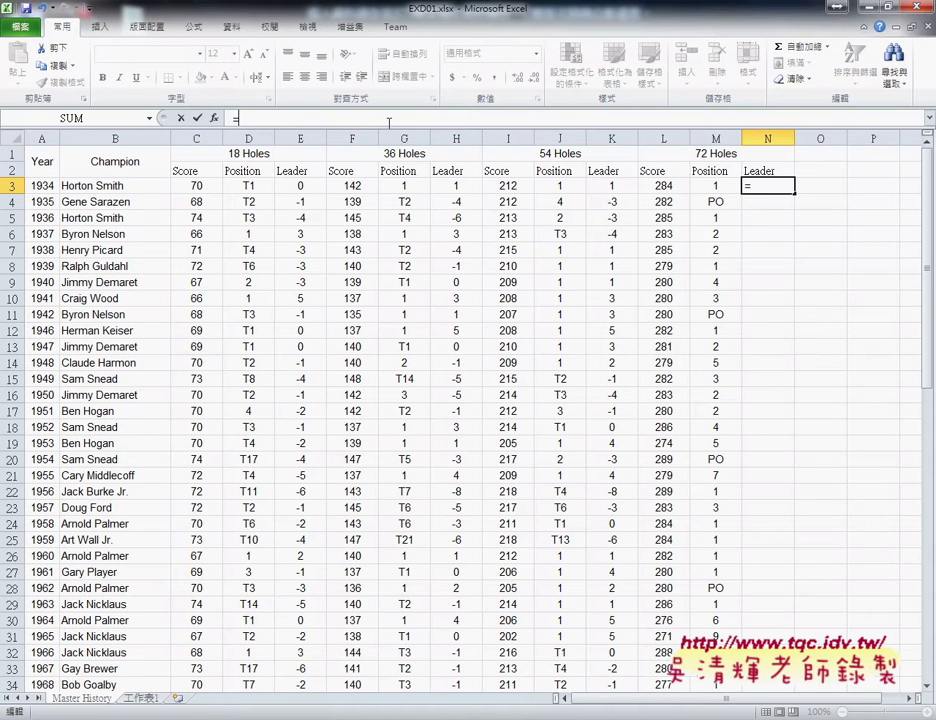
# Finish N3 as =L3-72*4 so it shows -4
pyautogui.click(666, 187)
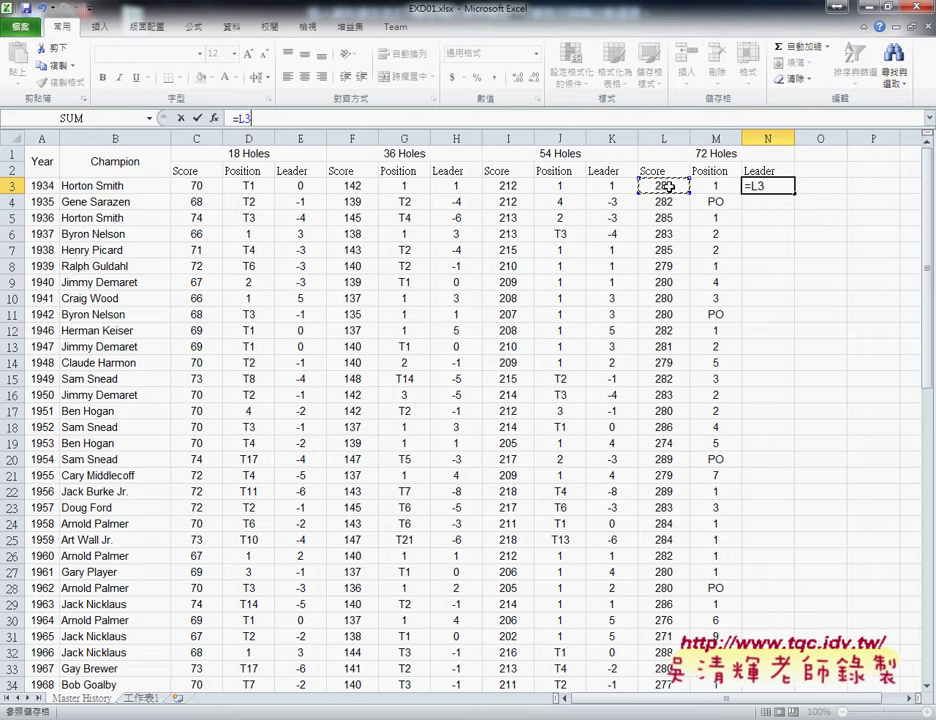
pyautogui.write('-72')
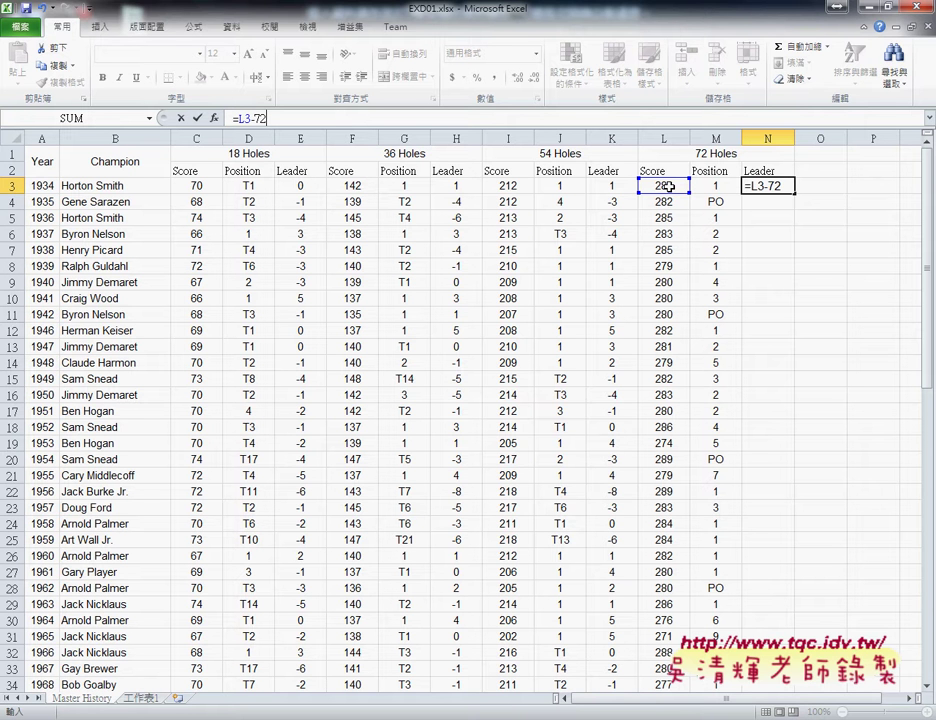
pyautogui.write('*')
pyautogui.write('4')
pyautogui.click(198, 119)
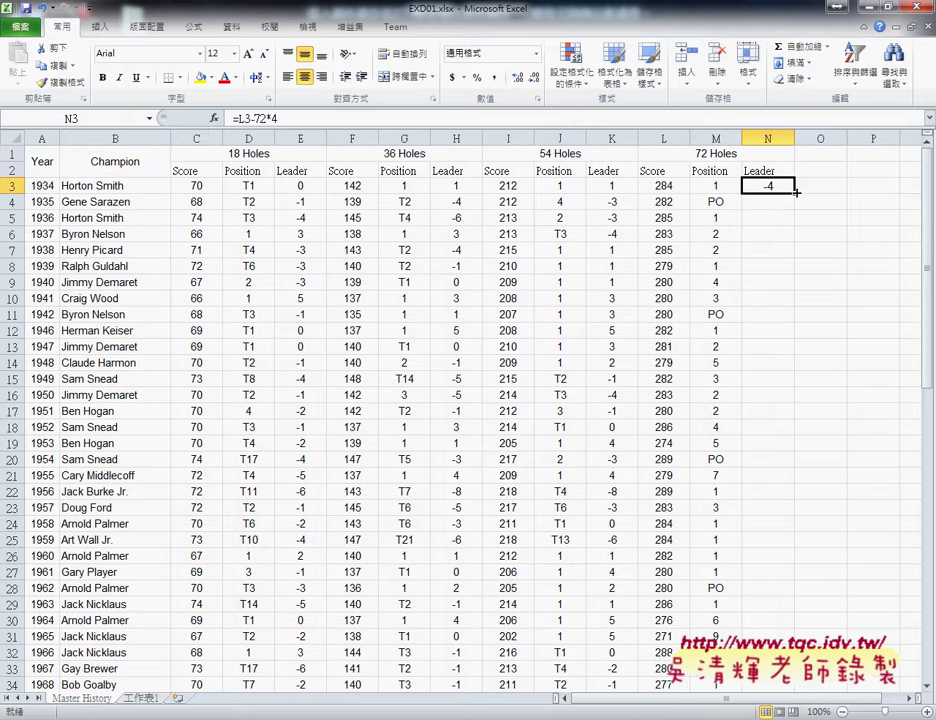
# Autofill the =L3-72*4 formula down column N for all years
pyautogui.doubleClick(795, 192)
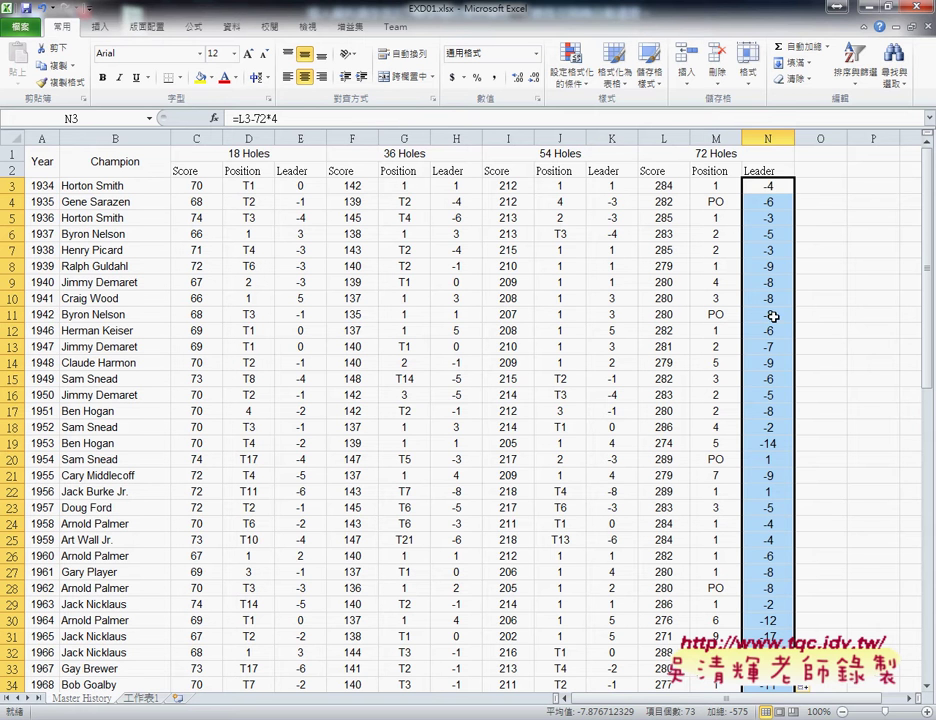
pyautogui.scroll(-1, 779, 451)
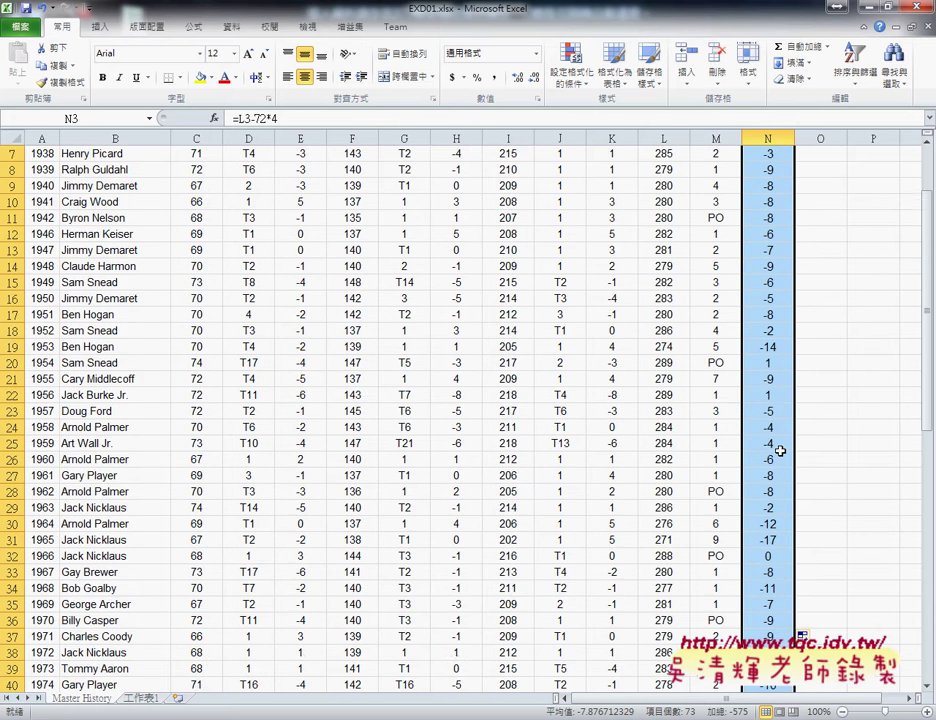
pyautogui.scroll(1, 779, 451)
pyautogui.scroll(1, 779, 451)
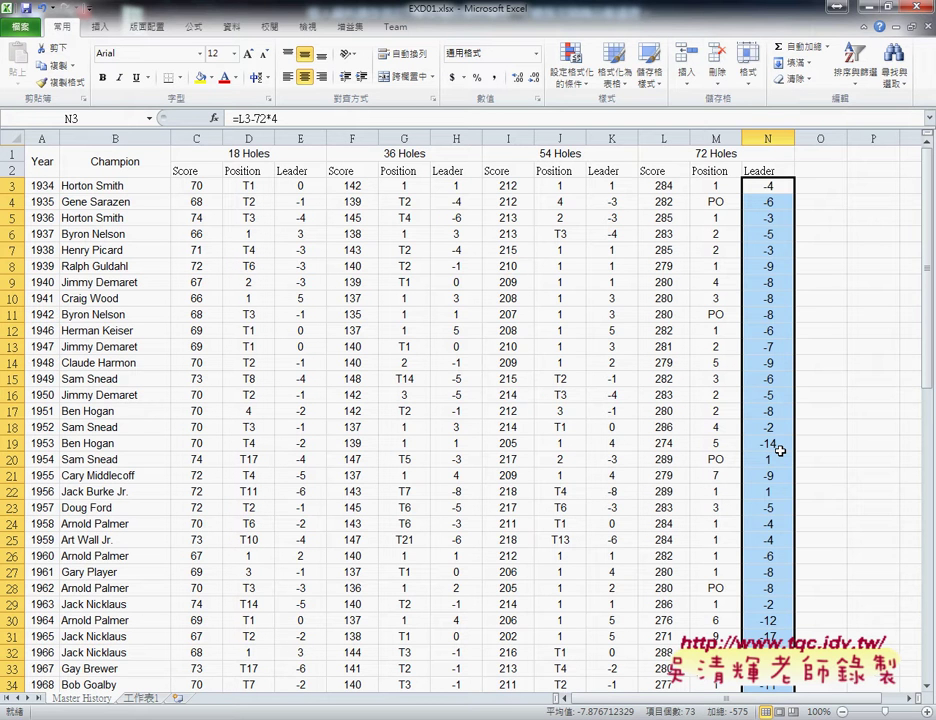
# Select header rows 1 and 2, then the Score-to-Leader headings C2:E2
pyautogui.click(14, 170)
pyautogui.rightClick(110, 166)
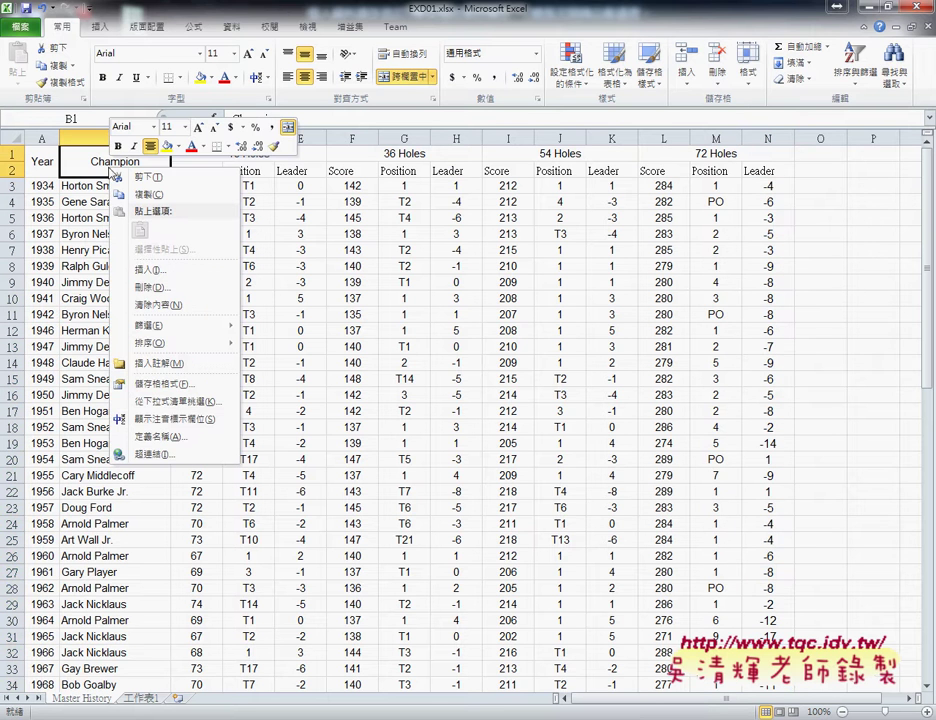
pyautogui.click(236, 165)
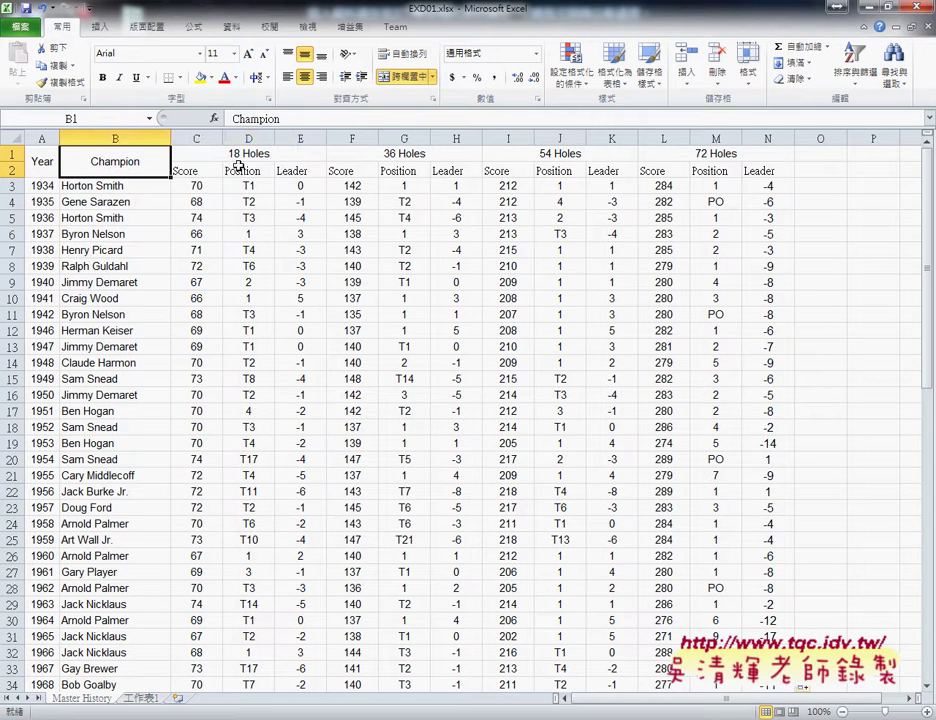
pyautogui.moveTo(185, 170); pyautogui.dragTo(289, 170)
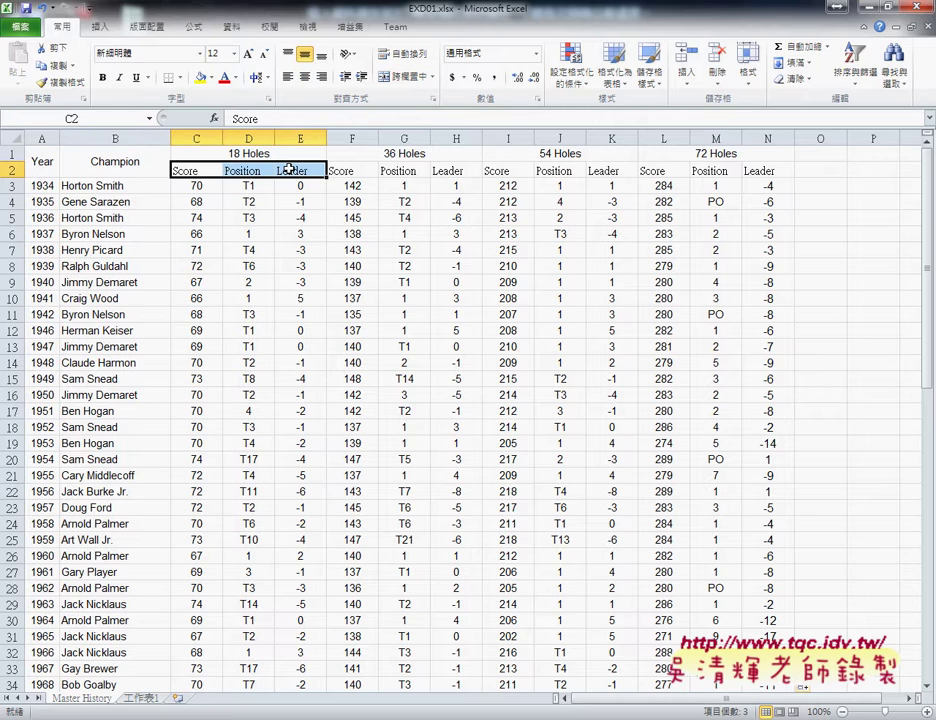